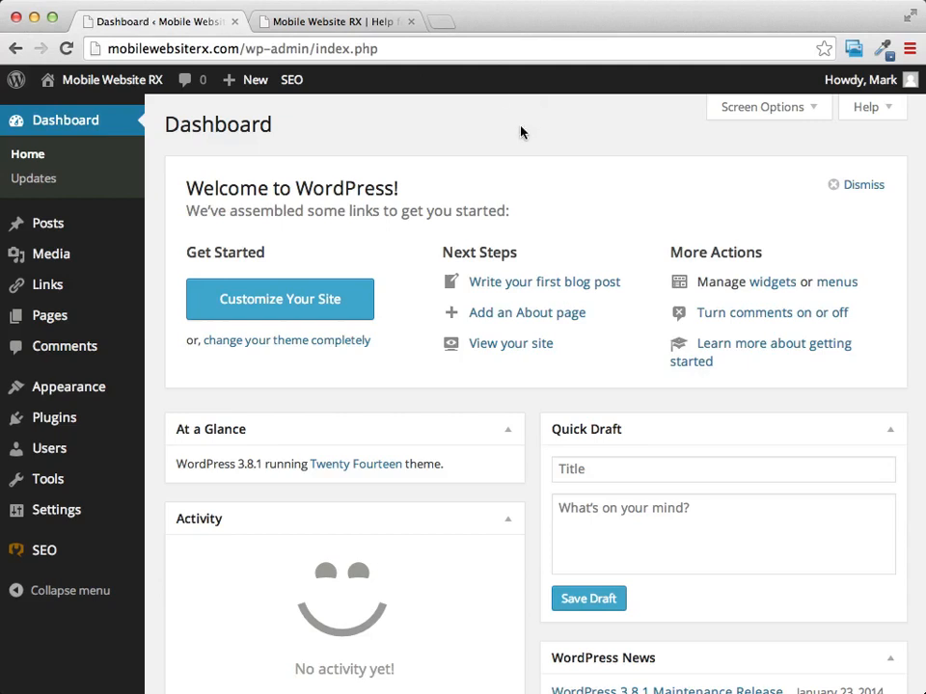
# Step: Start a new page in the site admin and title it "Our Services"
pyautogui.moveTo(43, 230)
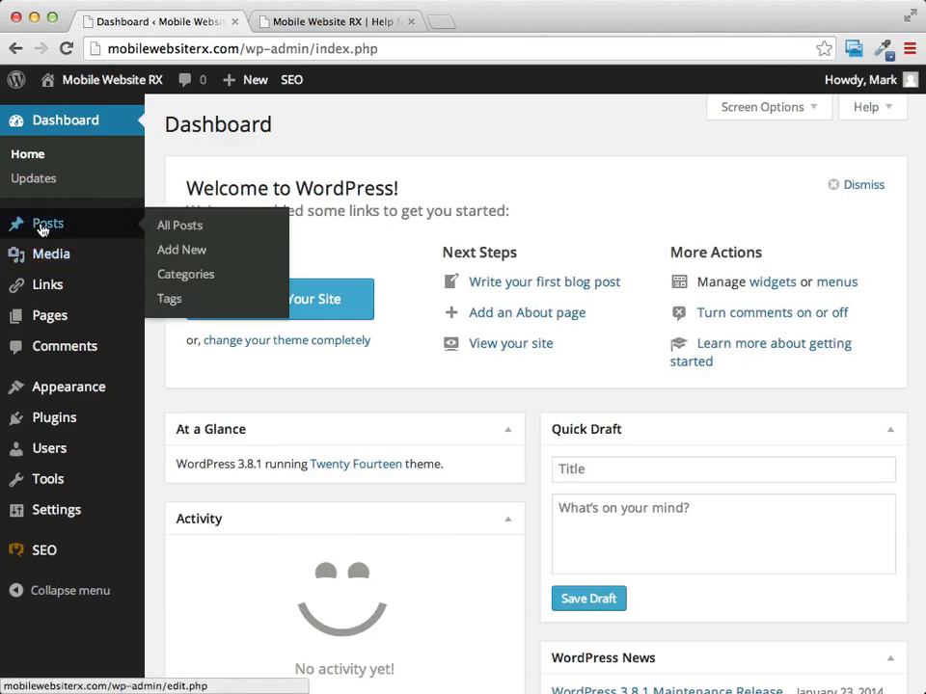
pyautogui.click(46, 229)
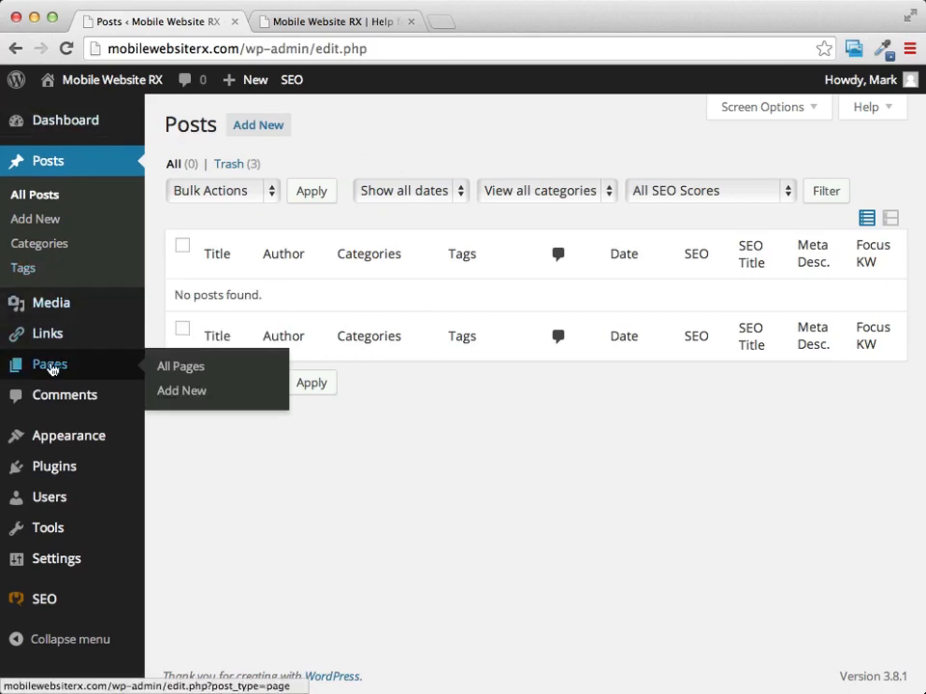
pyautogui.click(50, 369)
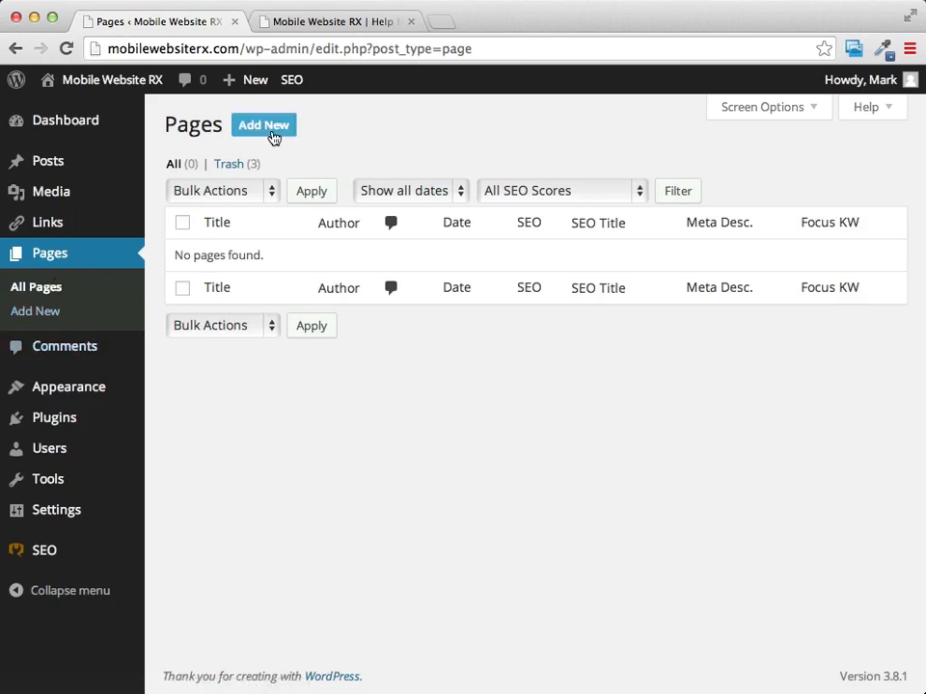
pyautogui.click(274, 136)
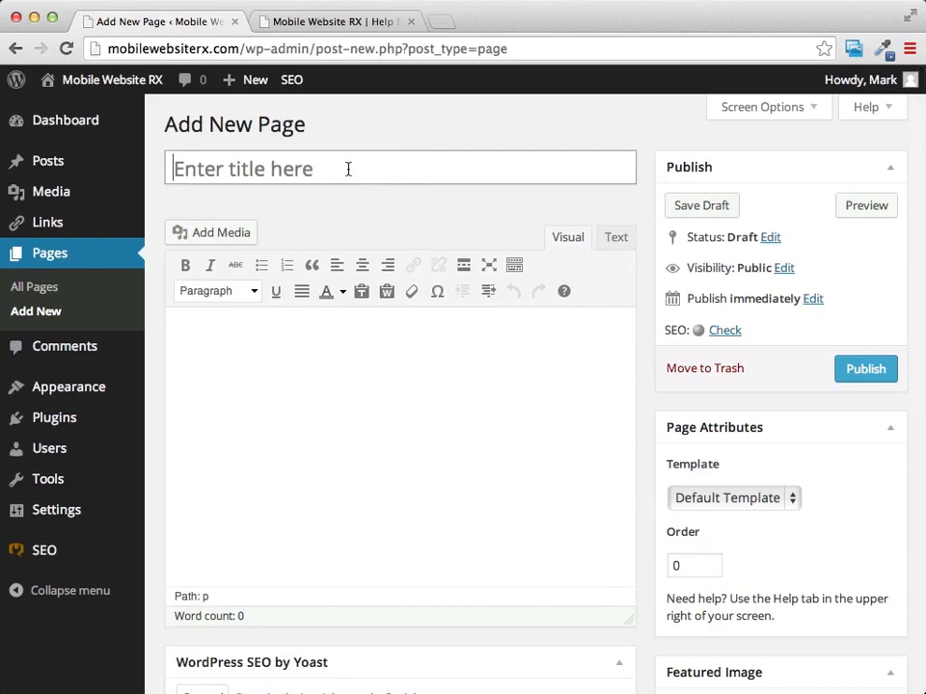
pyautogui.click(348, 169)
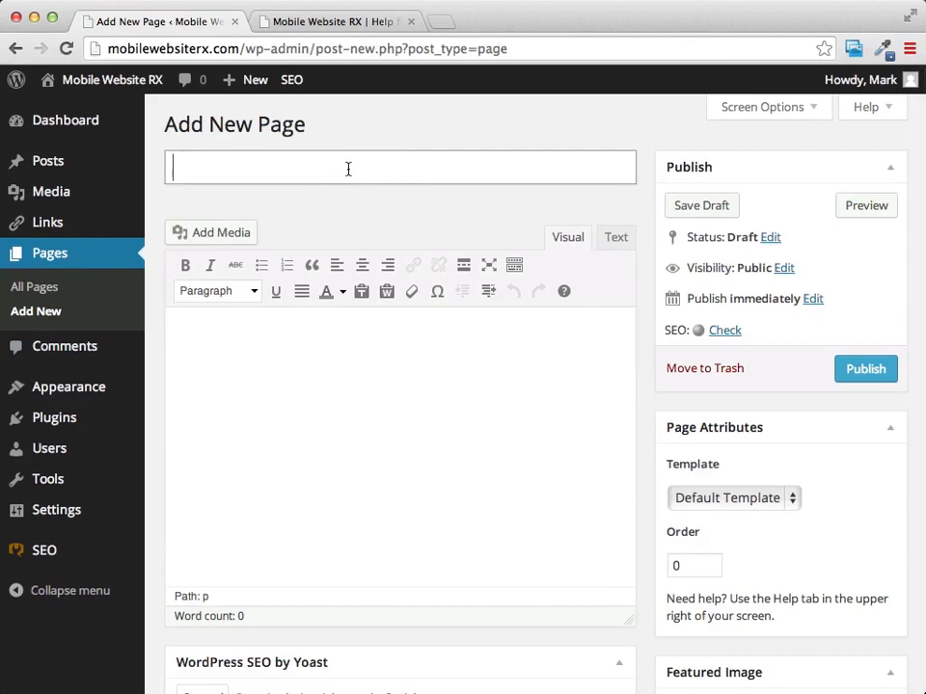
pyautogui.write('Our Service')
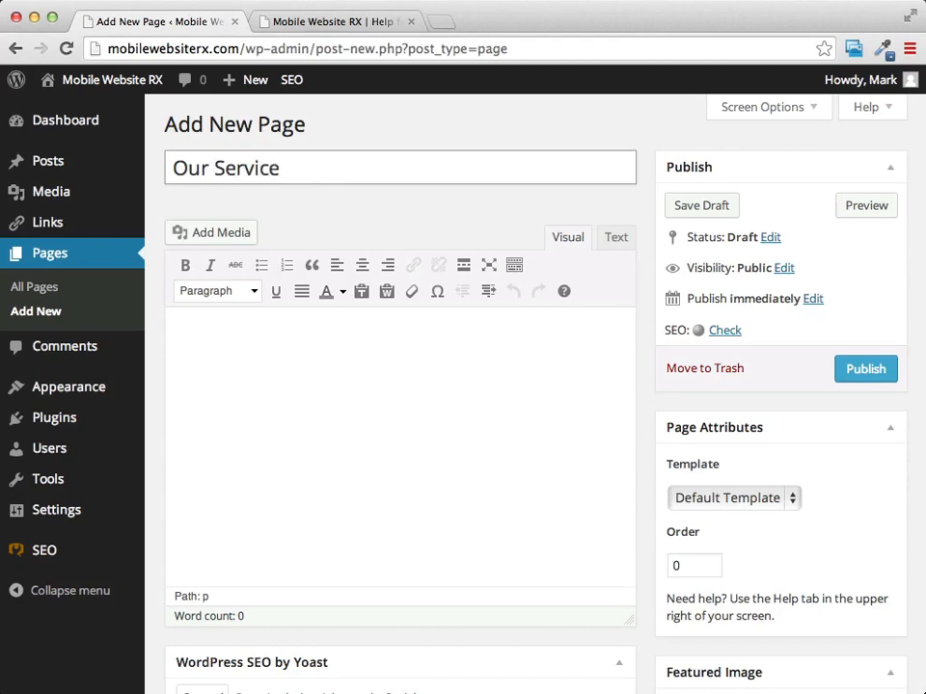
pyautogui.write('s')
# Step: Enter "I will add the content later" as the body of the Our Services page and publish it
pyautogui.click(338, 361)
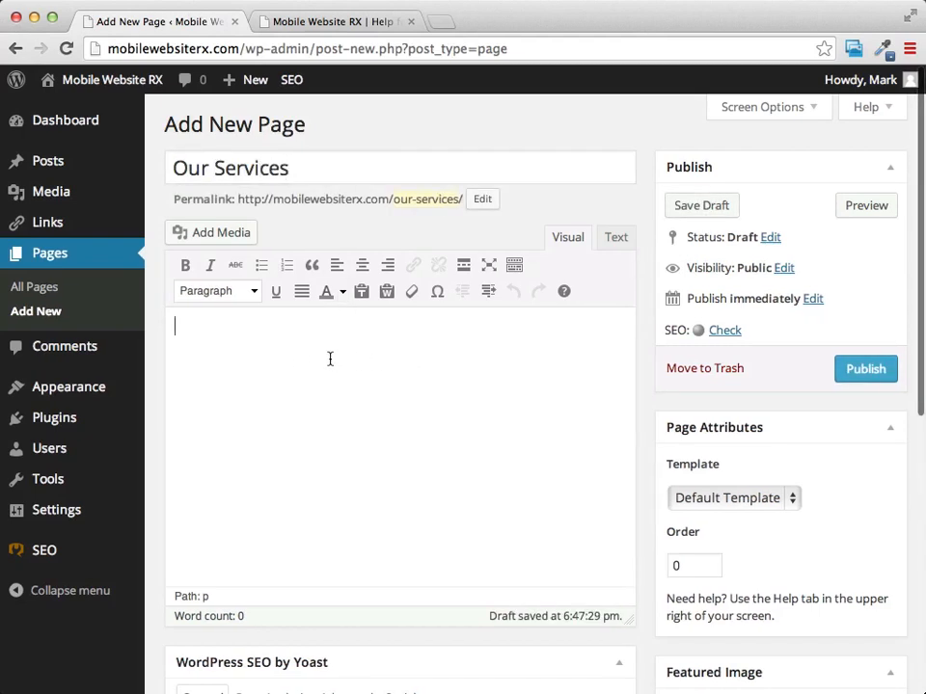
pyautogui.write('I wi')
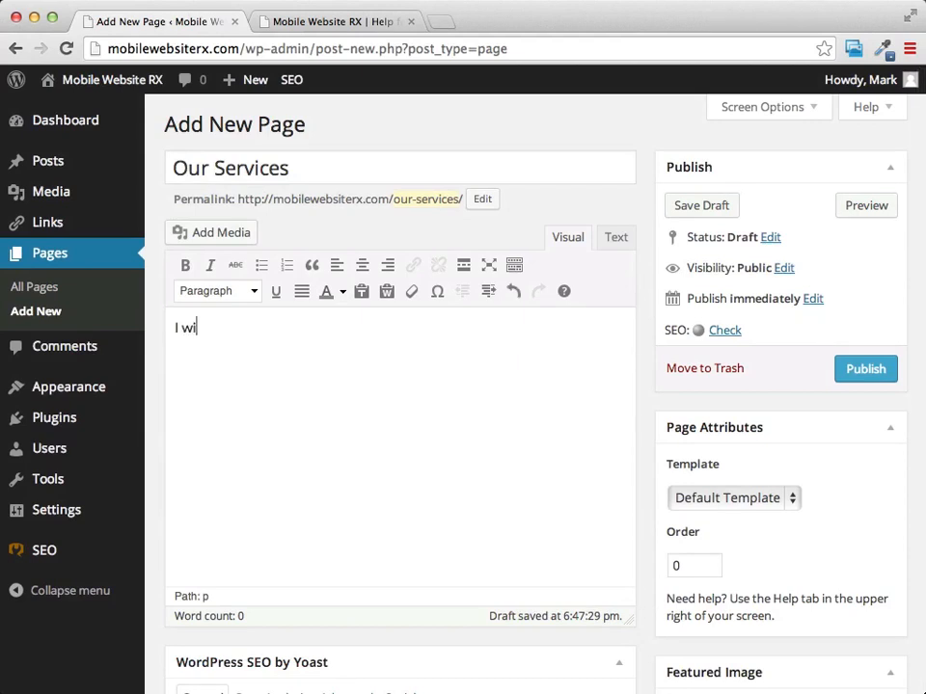
pyautogui.write('ll add the co')
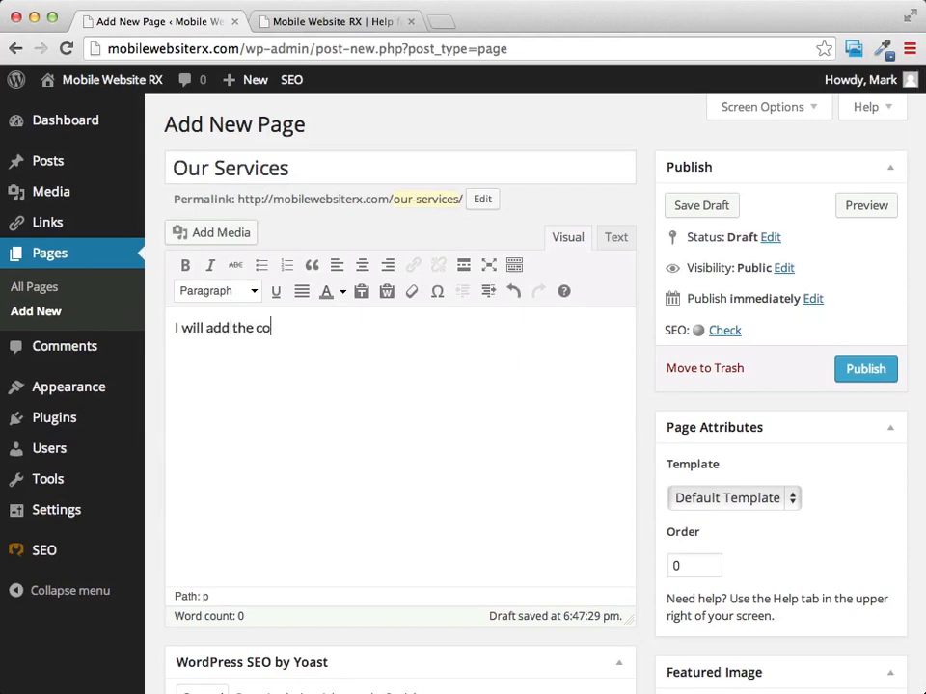
pyautogui.write('ntent later')
pyautogui.click(863, 371)
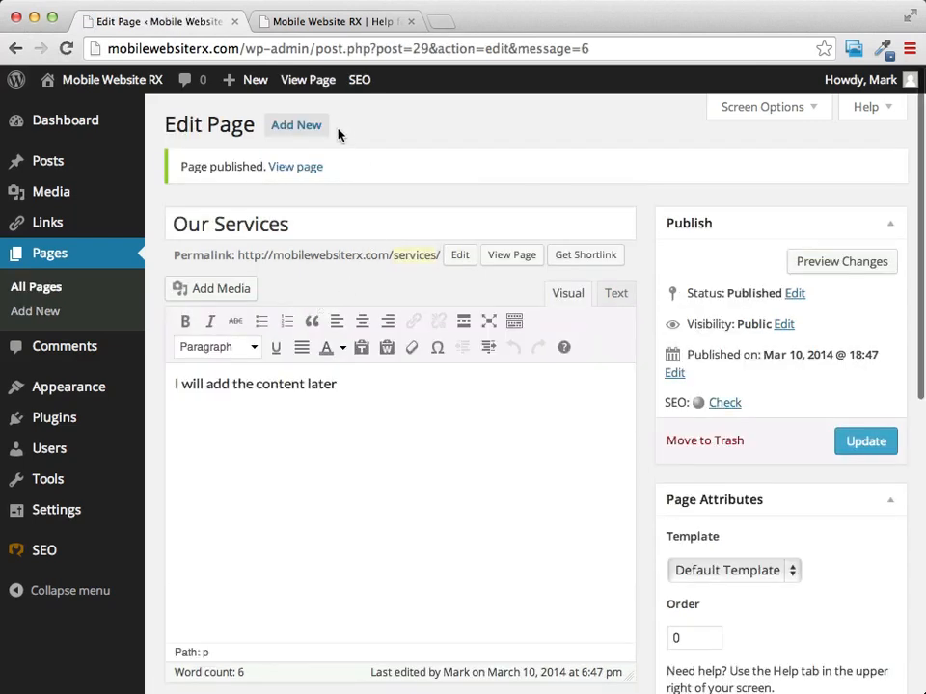
# Step: Start another new page and title it "Our Products"
pyautogui.click(298, 132)
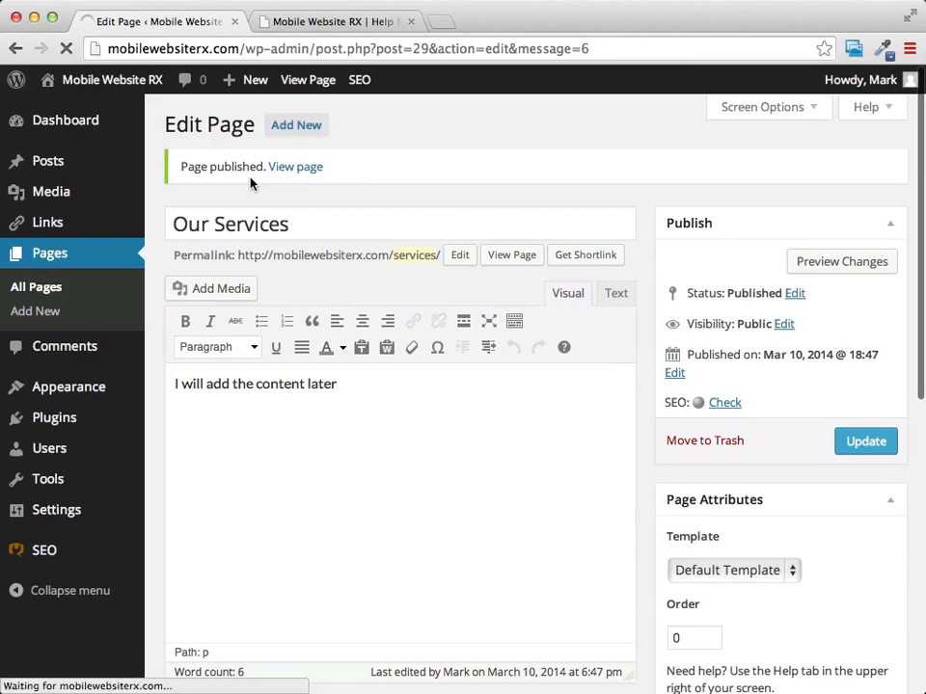
pyautogui.click(292, 125)
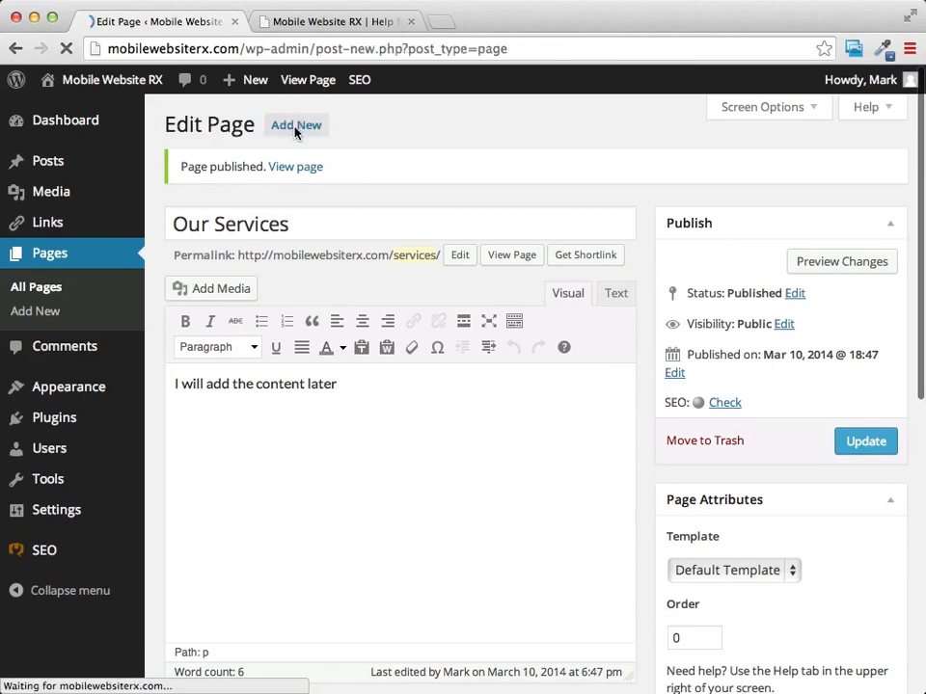
pyautogui.click(244, 169)
pyautogui.write('O')
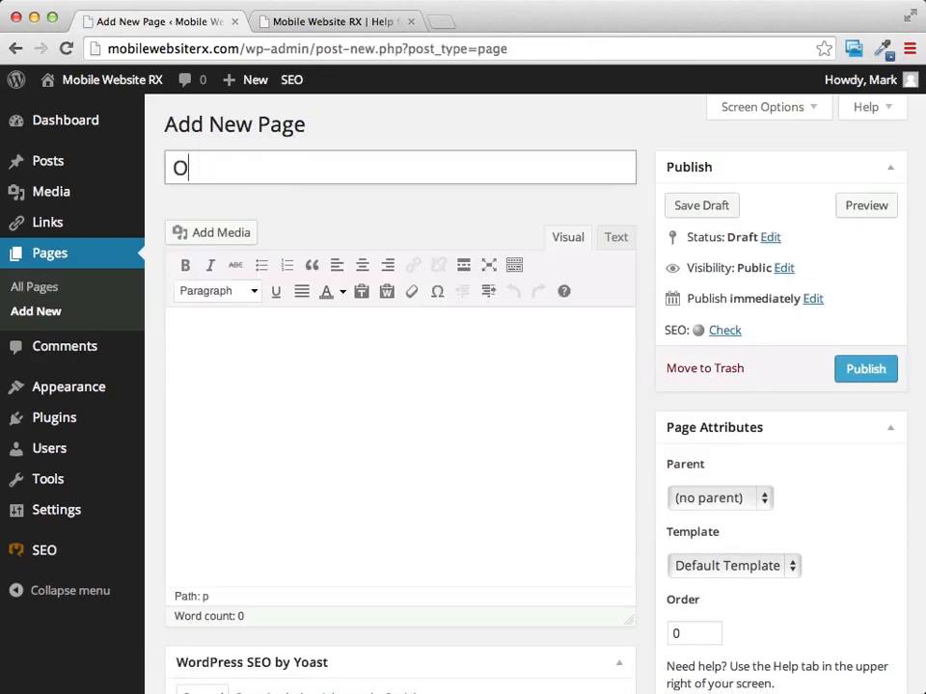
pyautogui.write('ur Products')
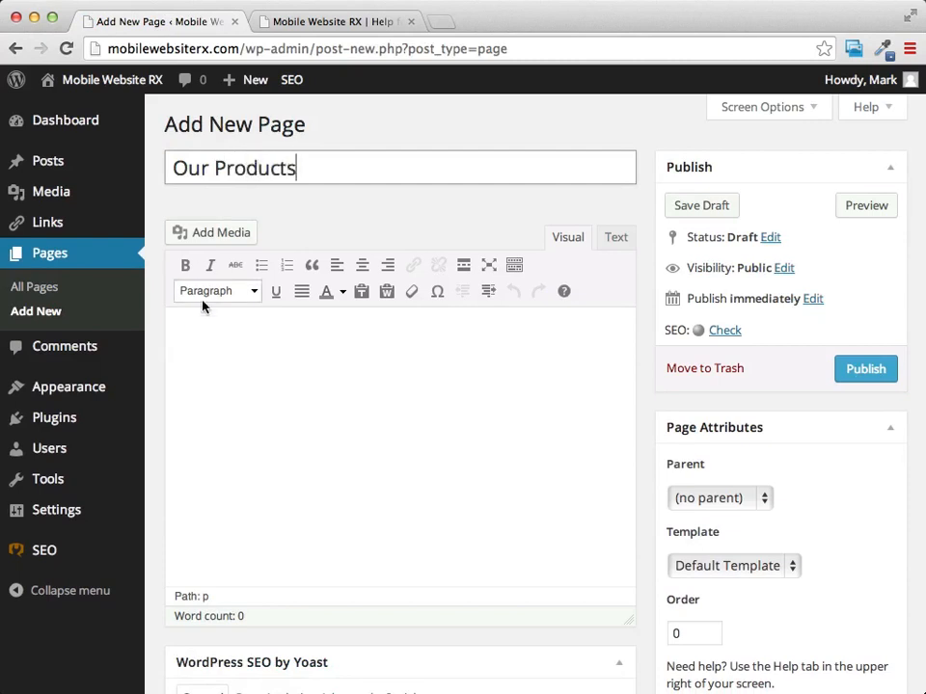
# Step: Enter "Content Later" as the body of the Our Products page and publish it
pyautogui.click(409, 358)
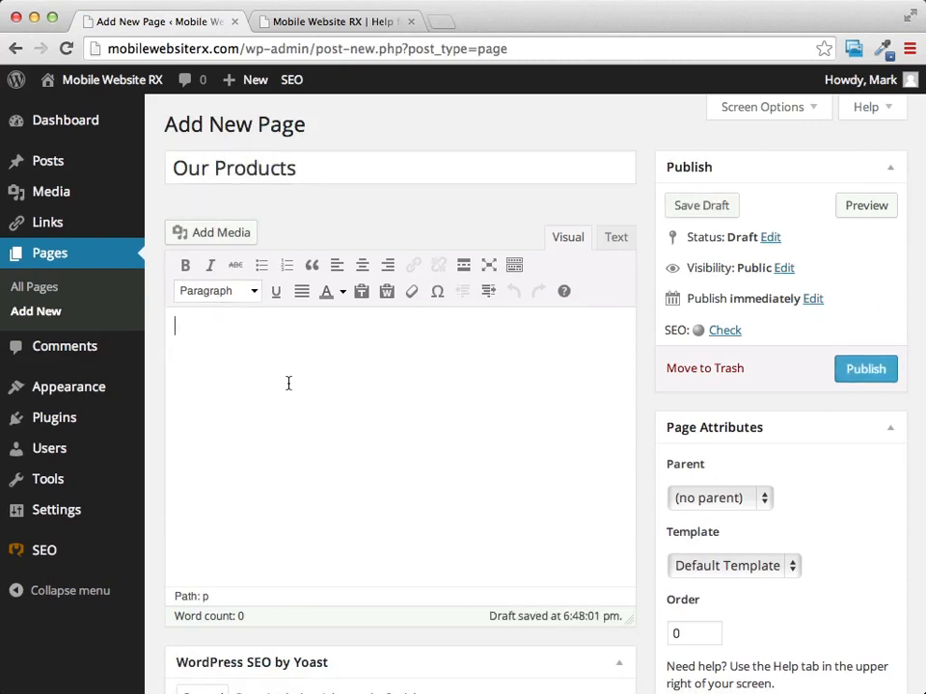
pyautogui.write('Cont')
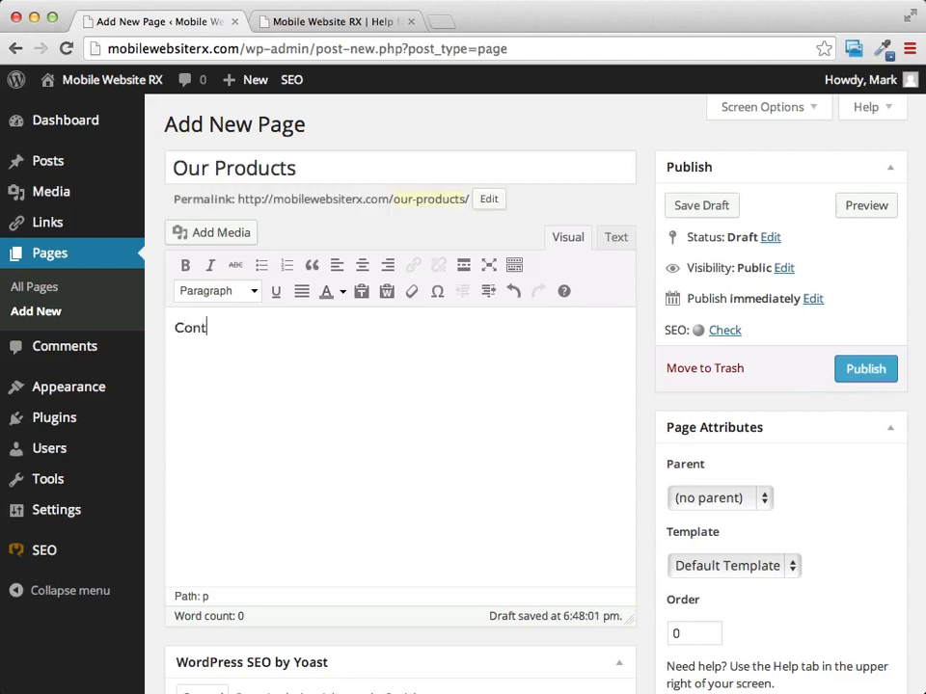
pyautogui.write('ent Later')
pyautogui.click(866, 370)
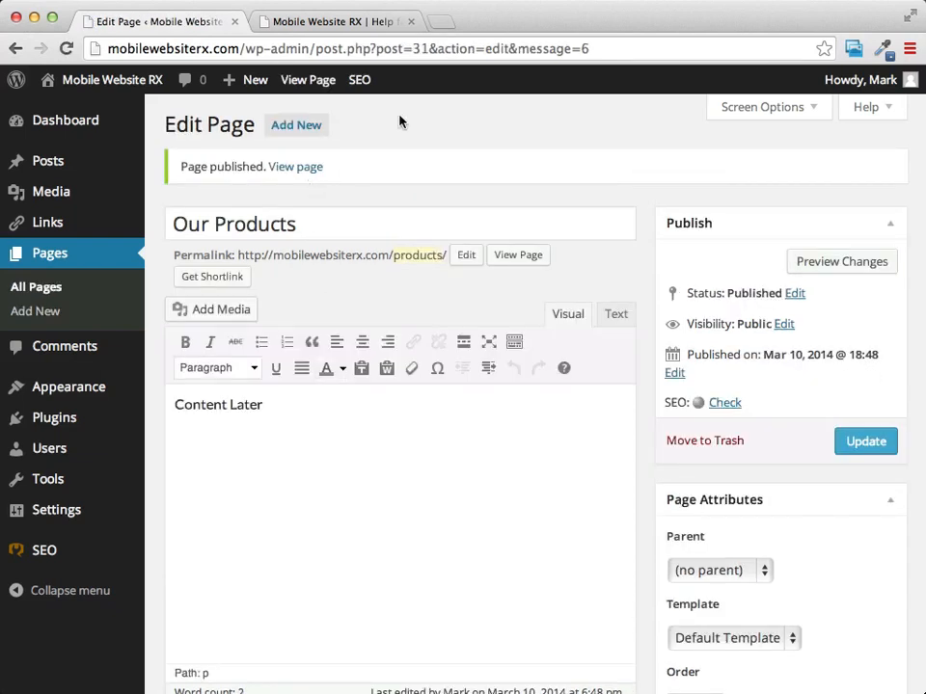
# Step: Start a third new page and title it "About Us"
pyautogui.click(296, 127)
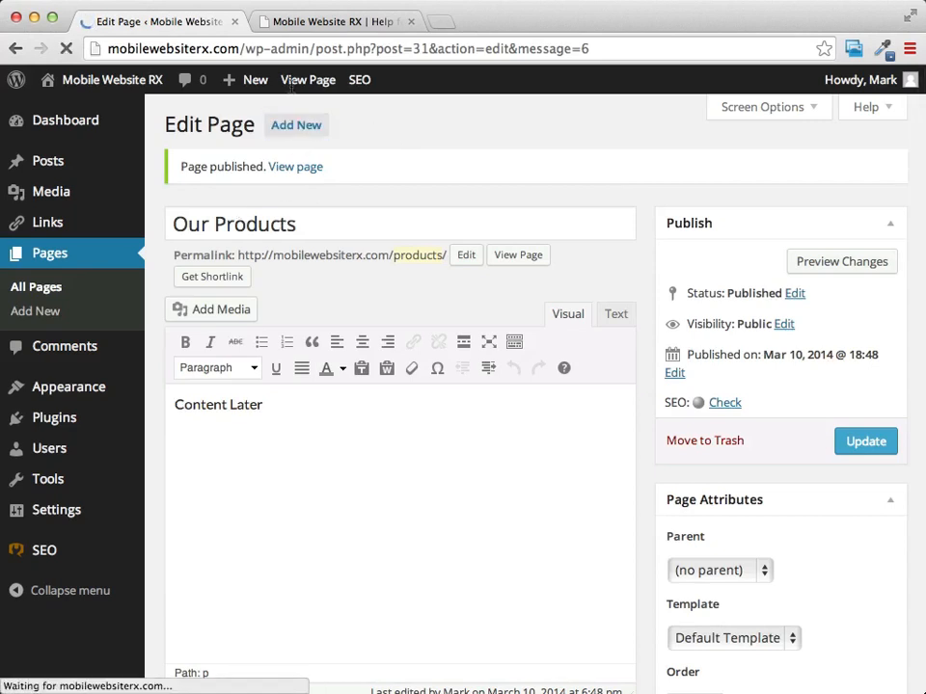
pyautogui.click(255, 168)
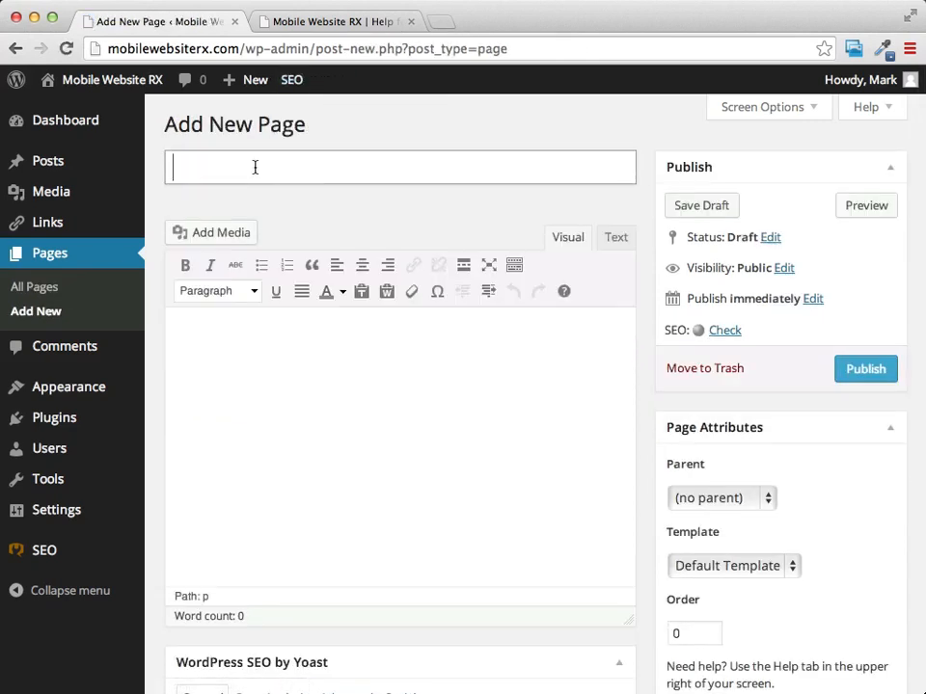
pyautogui.write('About Us')
# Step: Enter "A page about our company" as the body of the About Us page and publish it
pyautogui.click(269, 366)
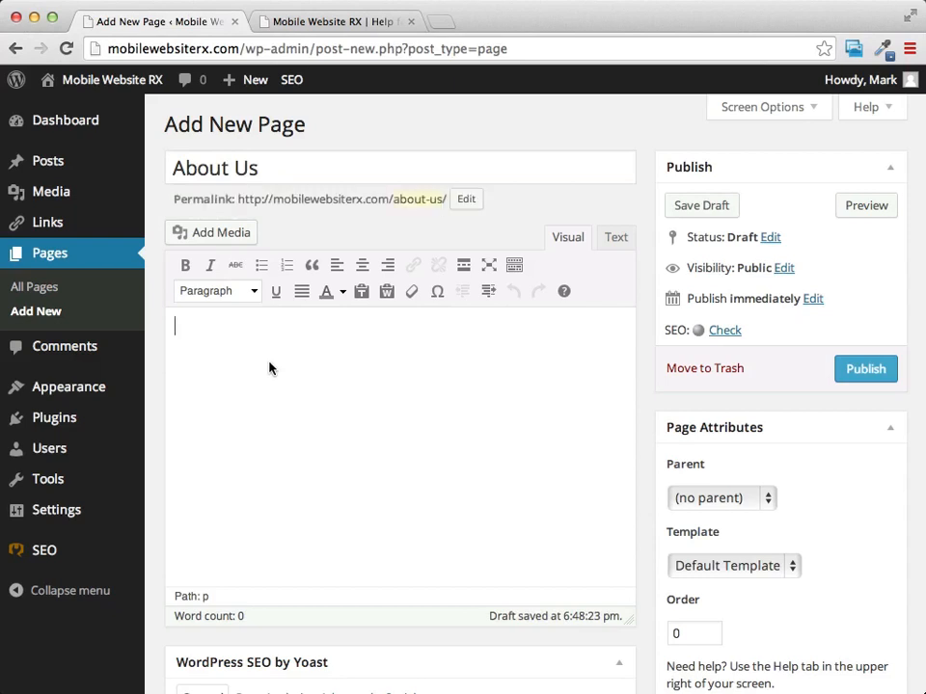
pyautogui.write('A page ab')
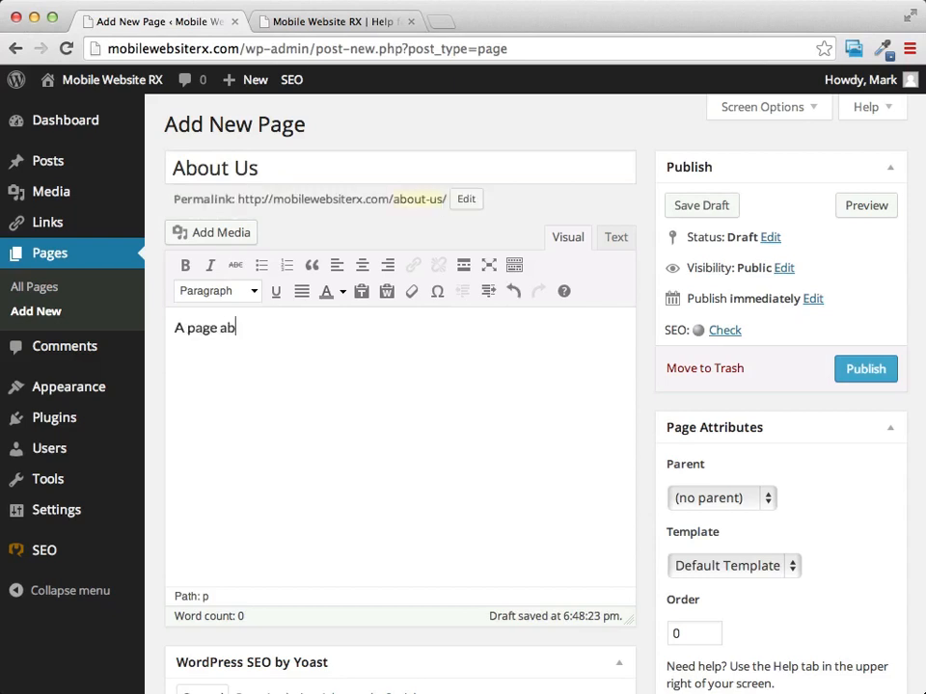
pyautogui.write('out our company')
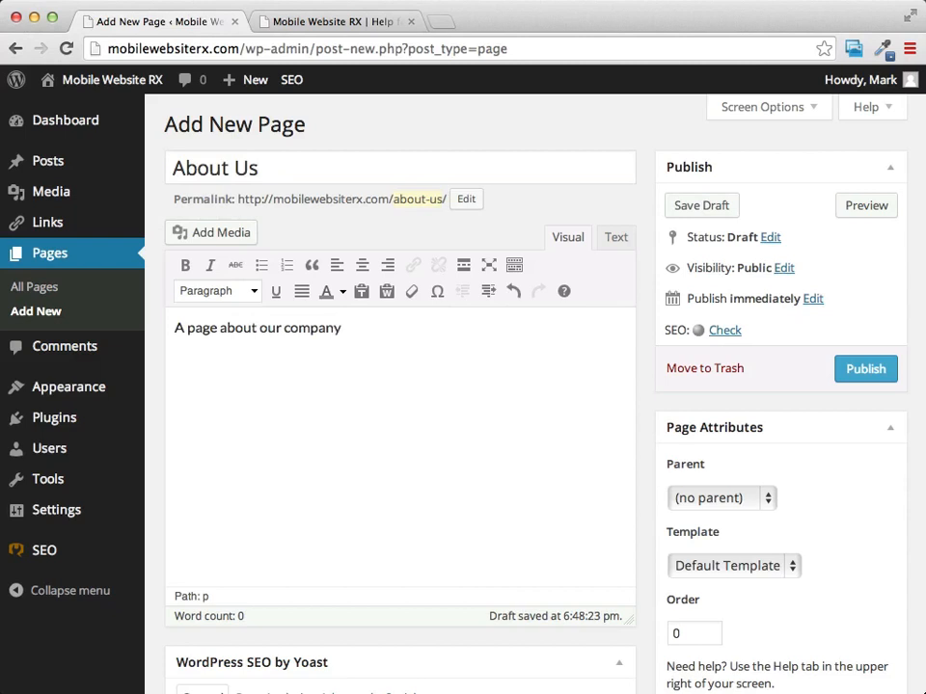
pyautogui.click(862, 376)
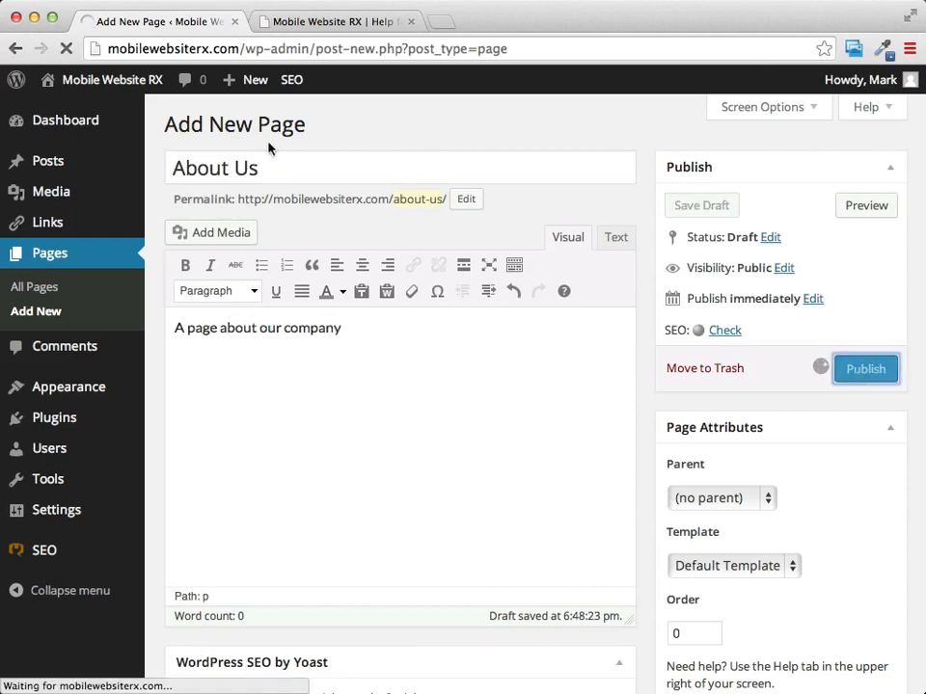
# Step: Reload the live site and view the Our Products and About Us pages through its navigation
pyautogui.click(332, 22)
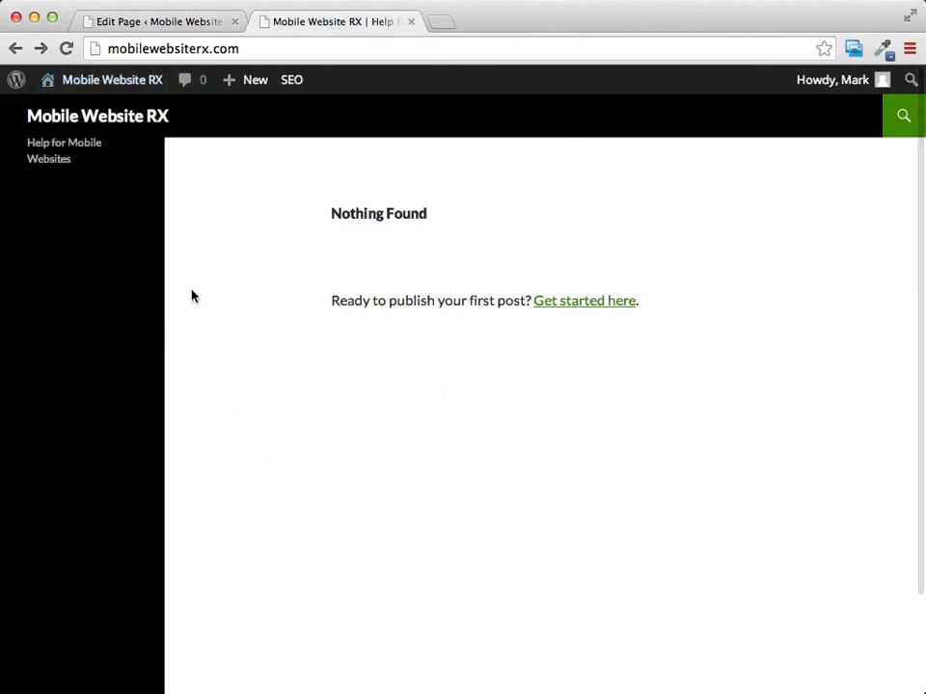
pyautogui.click(67, 48)
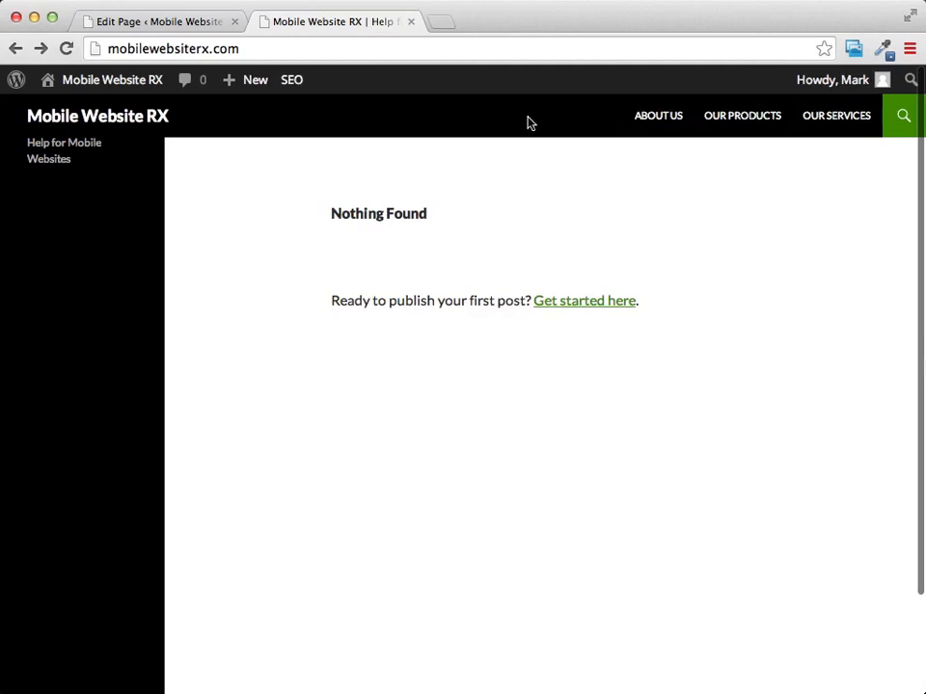
pyautogui.click(749, 118)
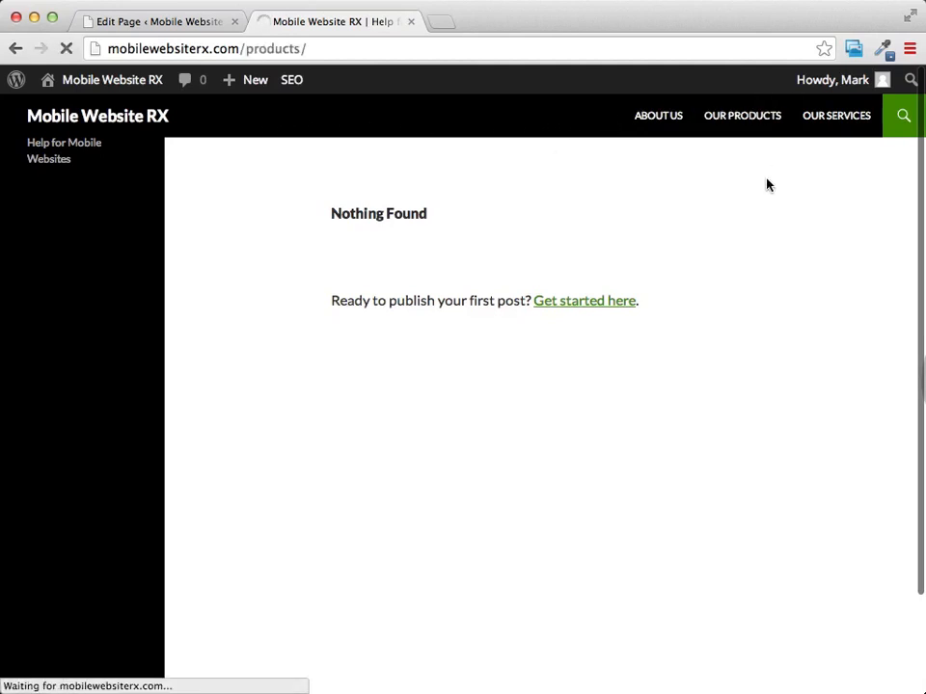
pyautogui.click(654, 117)
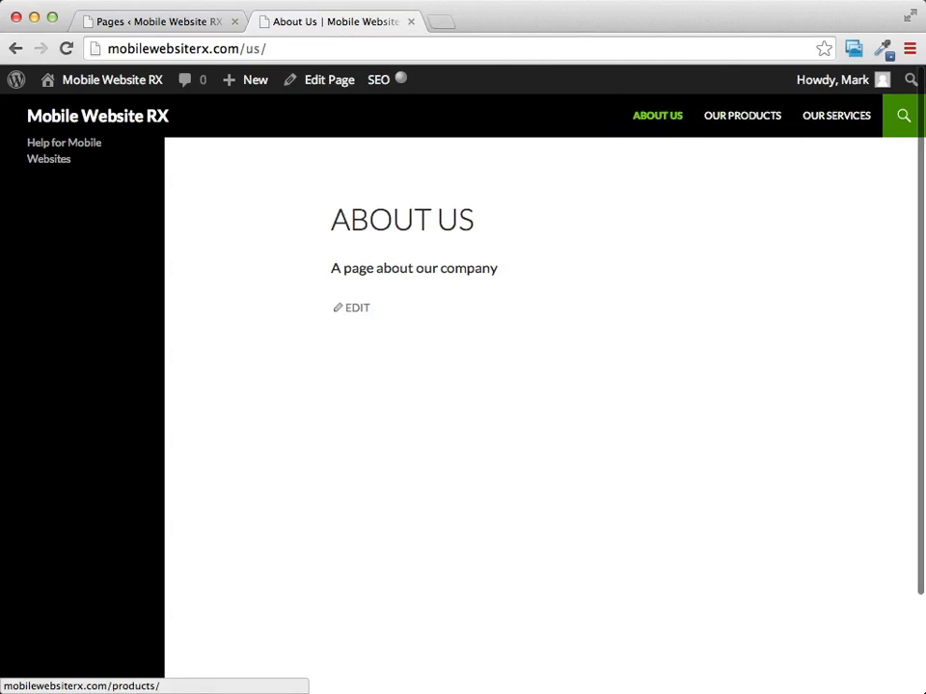
# Step: Return to the admin page list and open the About Us page for editing
pyautogui.click(170, 24)
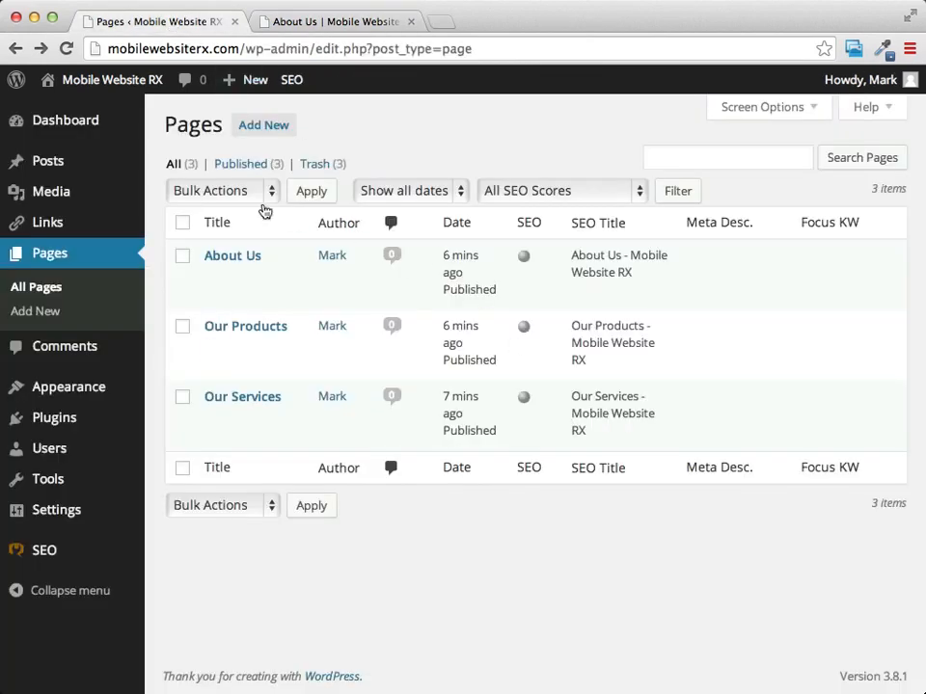
pyautogui.click(244, 259)
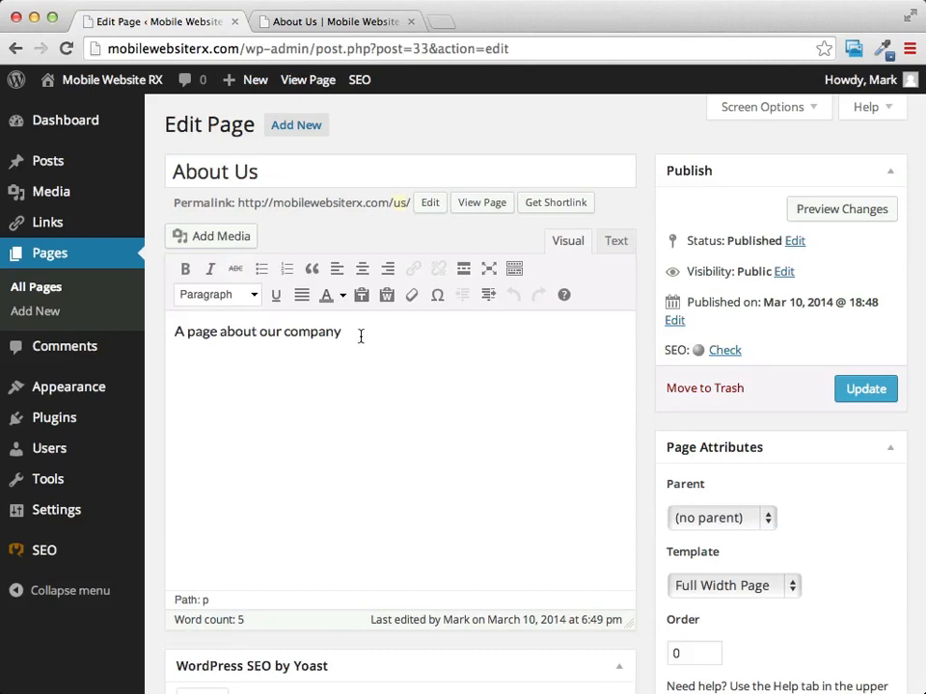
pyautogui.scroll(-1, 416, 335)
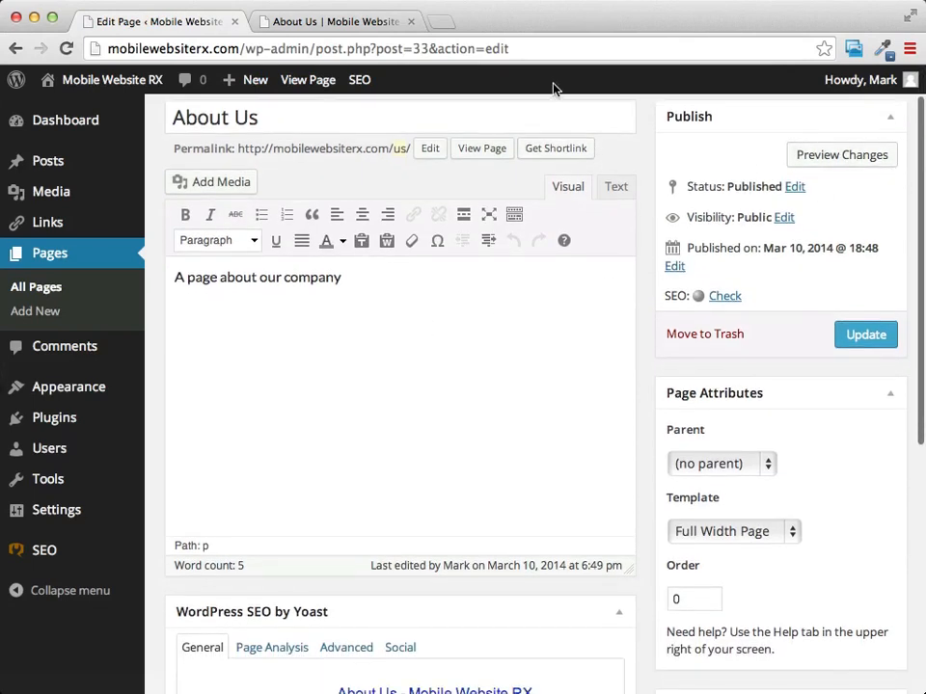
pyautogui.scroll(1, 554, 87)
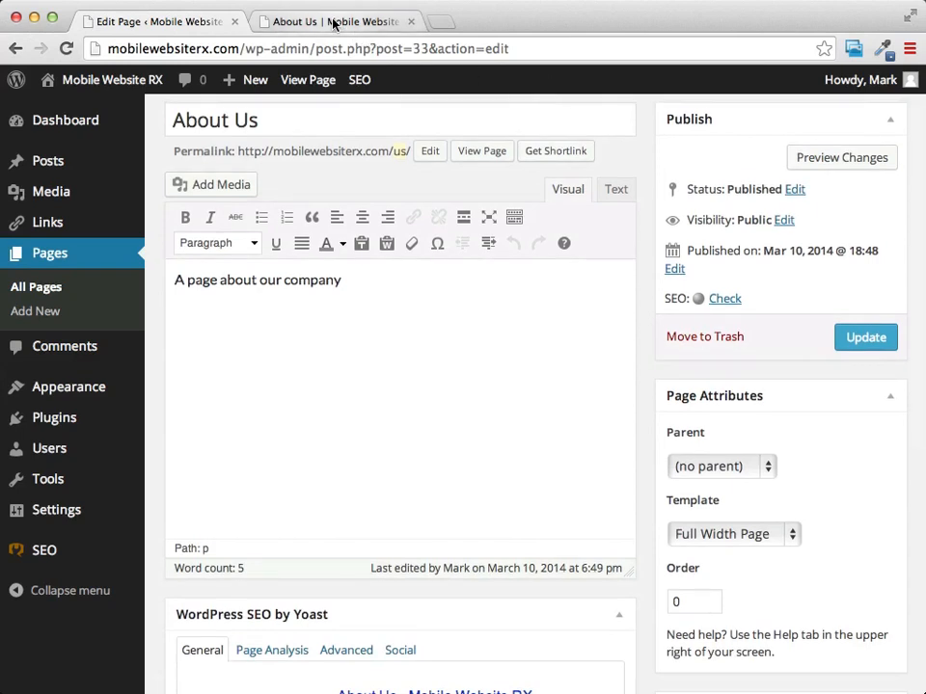
# Step: View the live About Us page again and return to its editor
pyautogui.moveTo(55, 117)
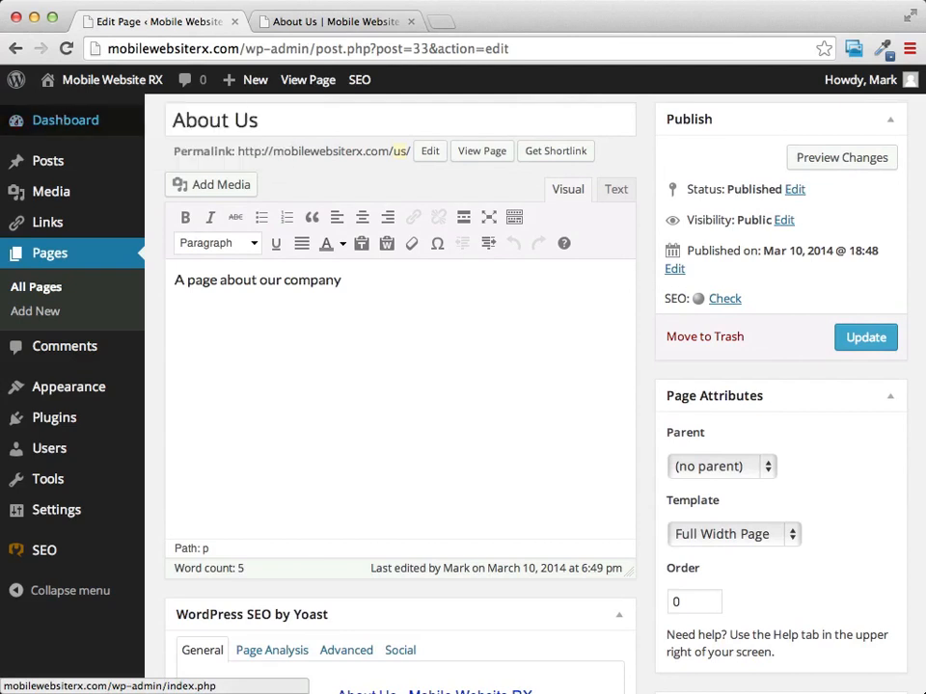
pyautogui.click(58, 162)
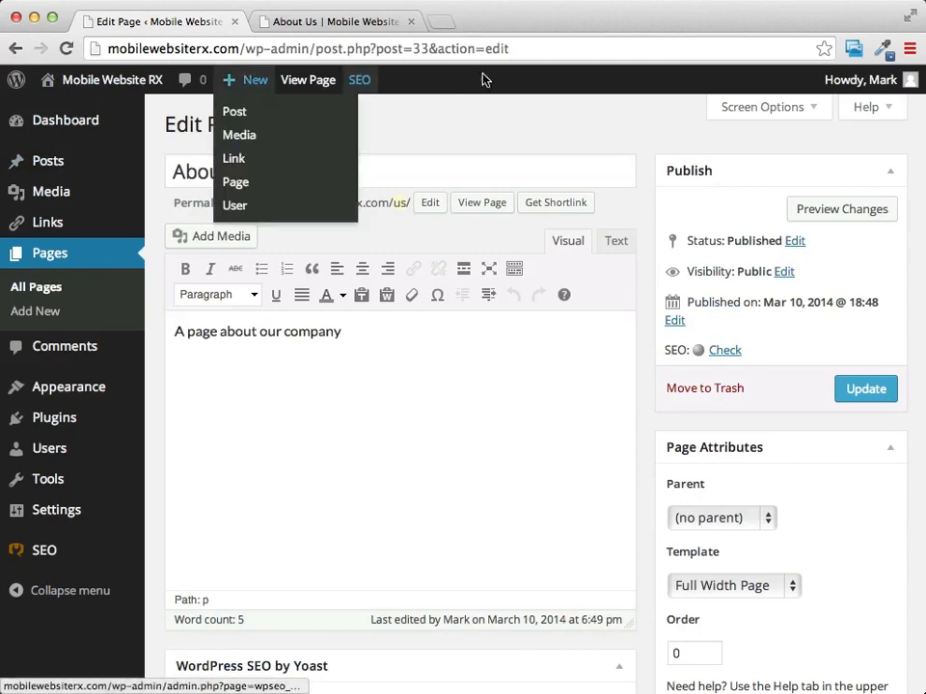
pyautogui.click(345, 18)
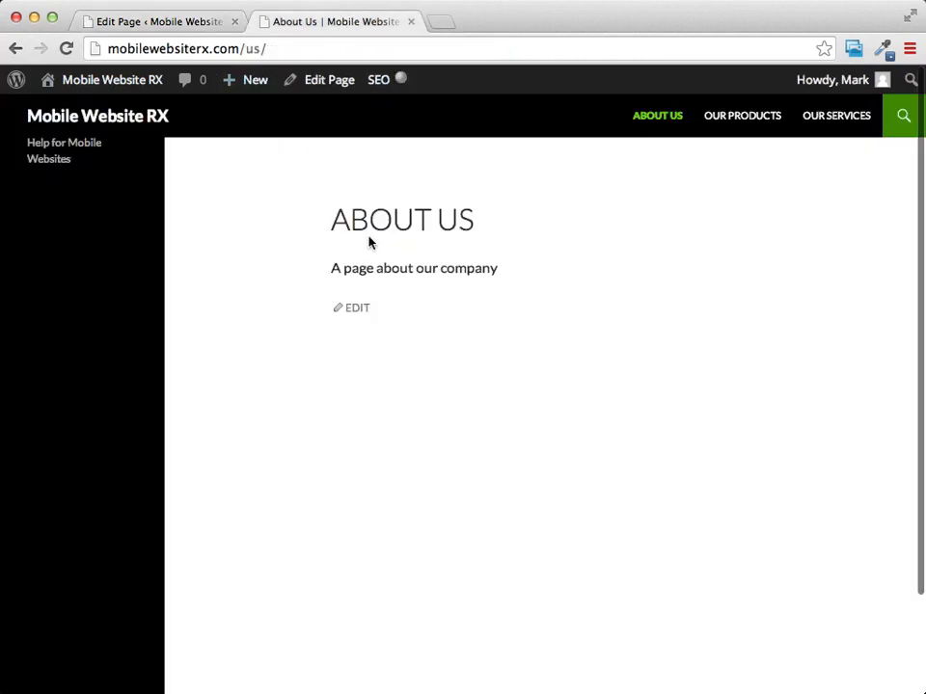
pyautogui.click(141, 23)
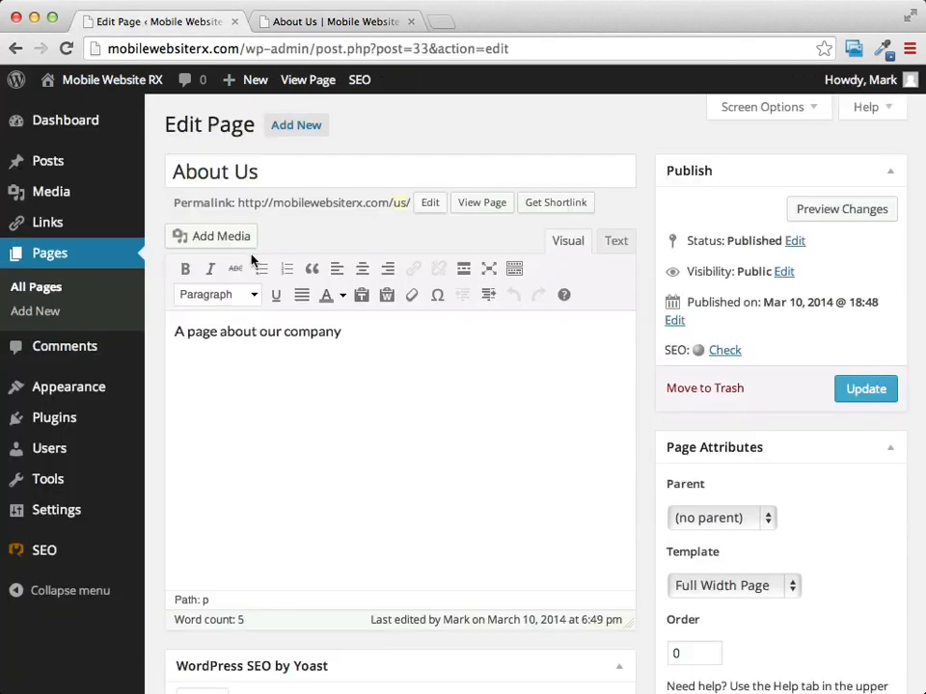
# Step: Create a new post titled "A New Site About Mobile Websites"
pyautogui.click(47, 164)
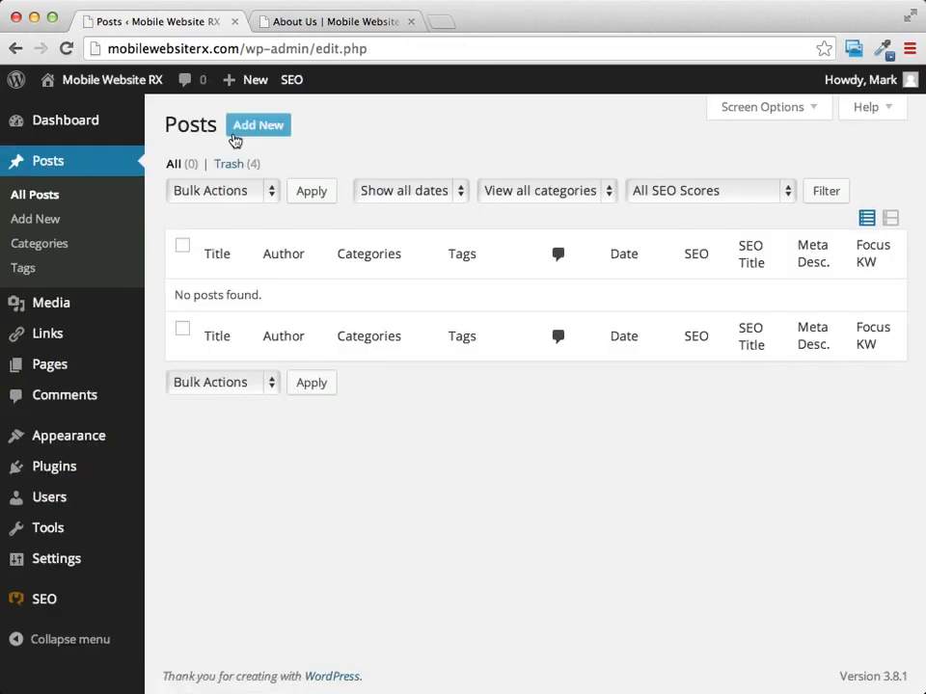
pyautogui.click(236, 132)
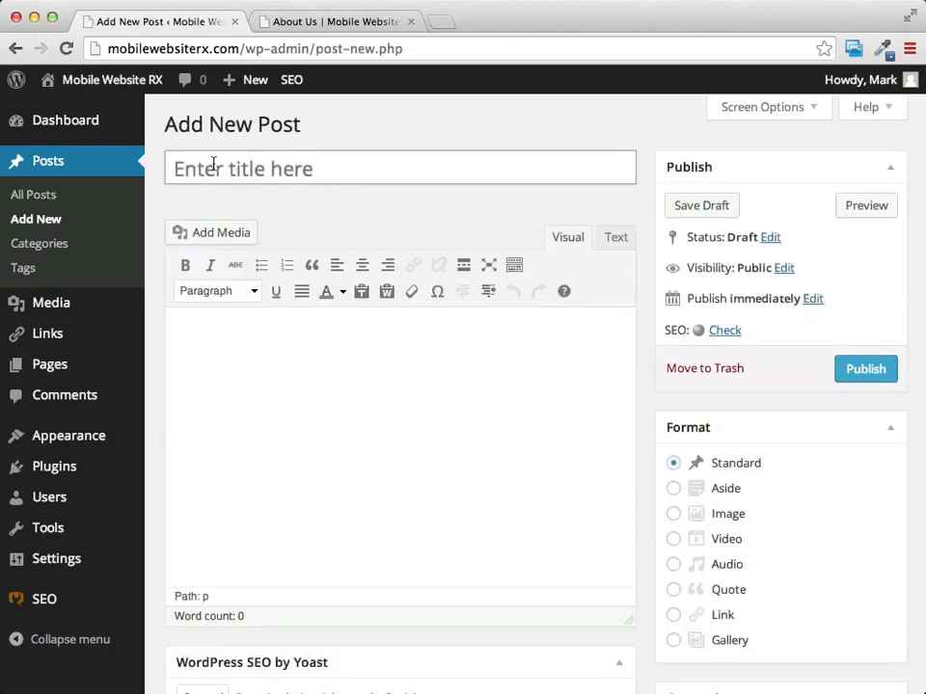
pyautogui.click(216, 166)
pyautogui.write('A')
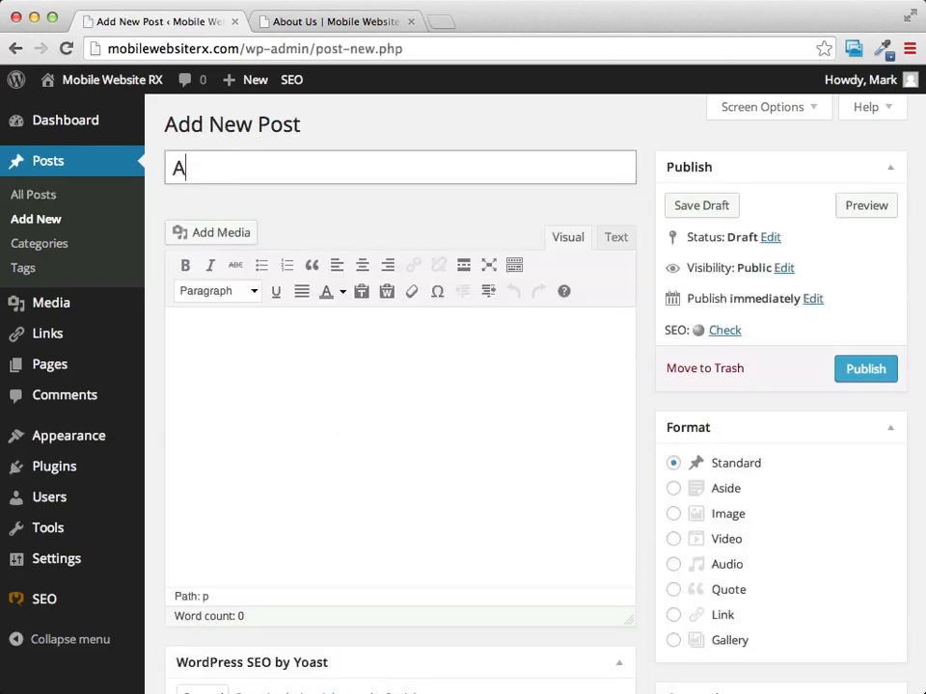
pyautogui.write(' New Soite')
pyautogui.press('BackSpace')
pyautogui.press('BackSpace')
pyautogui.press('BackSpace')
pyautogui.press('BackSpace')
pyautogui.write('ite A')
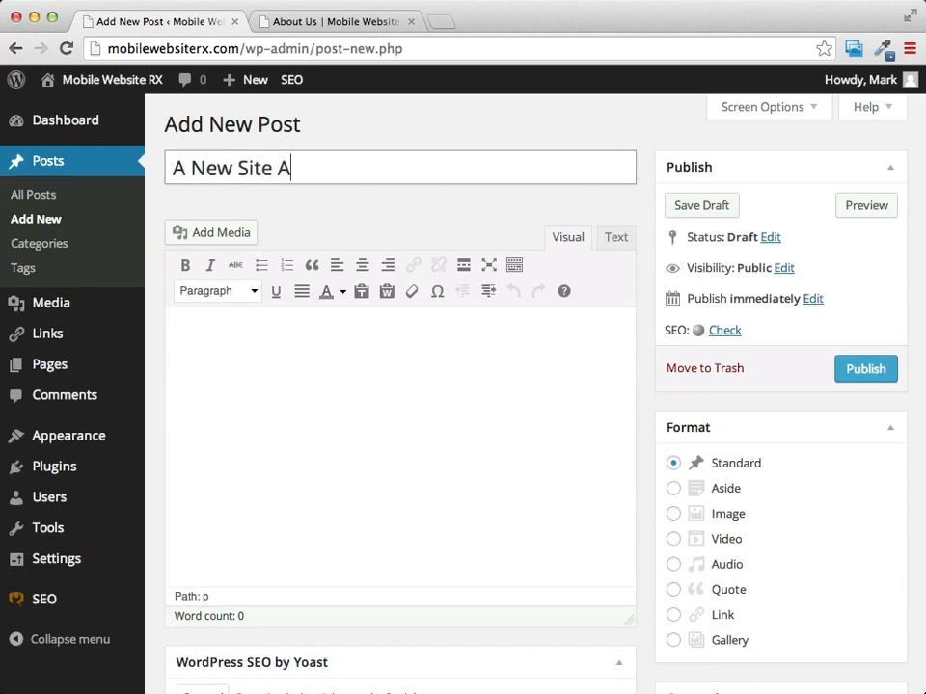
pyautogui.write('bout Mobile Websites')
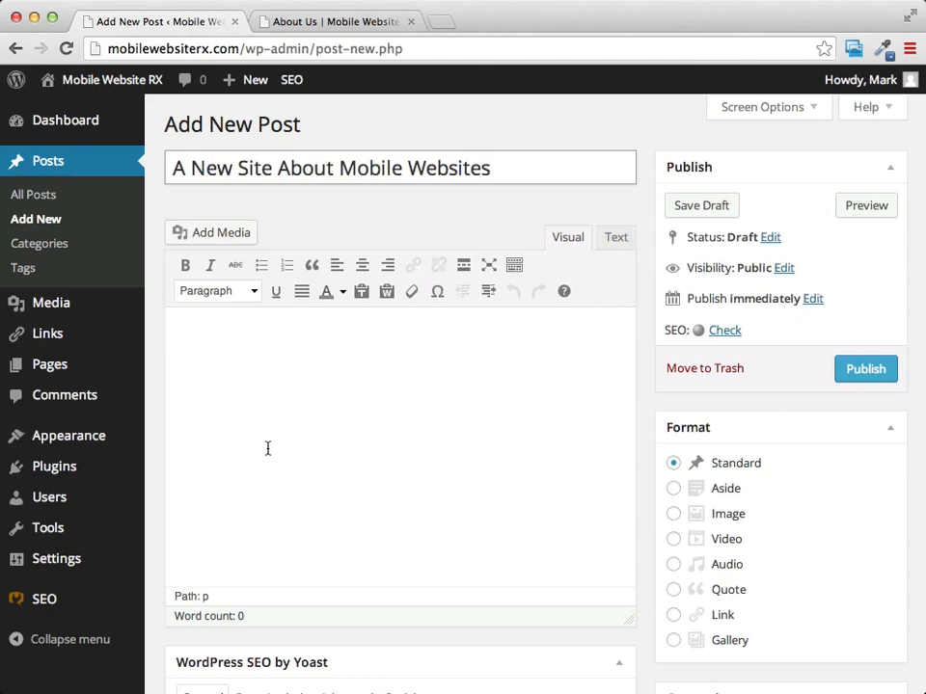
# Step: Publish the post with the body "I just launched Mobile Website RX which is going to help business owners add a mobile website to their marketing mix."
pyautogui.click(310, 358)
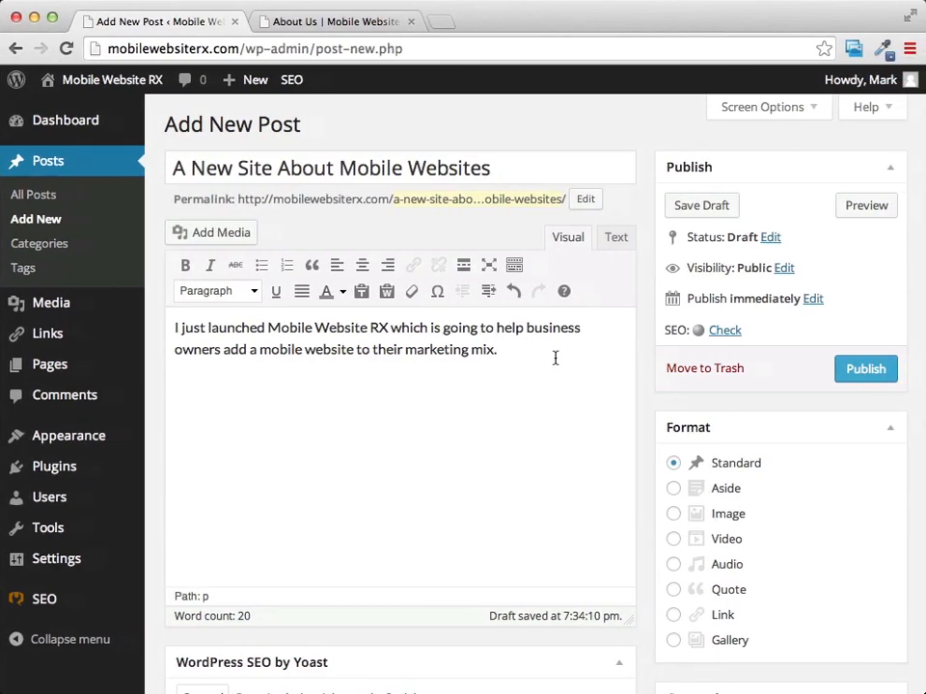
pyautogui.click(867, 371)
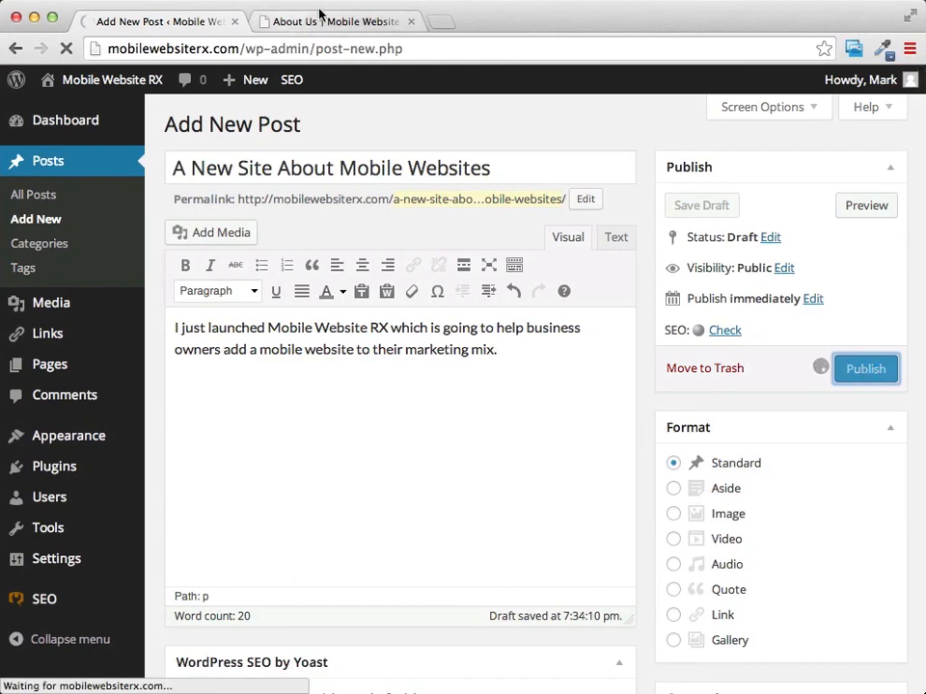
# Step: View the new post on the live site's home page and return to the post editor
pyautogui.click(391, 22)
pyautogui.moveTo(101, 83)
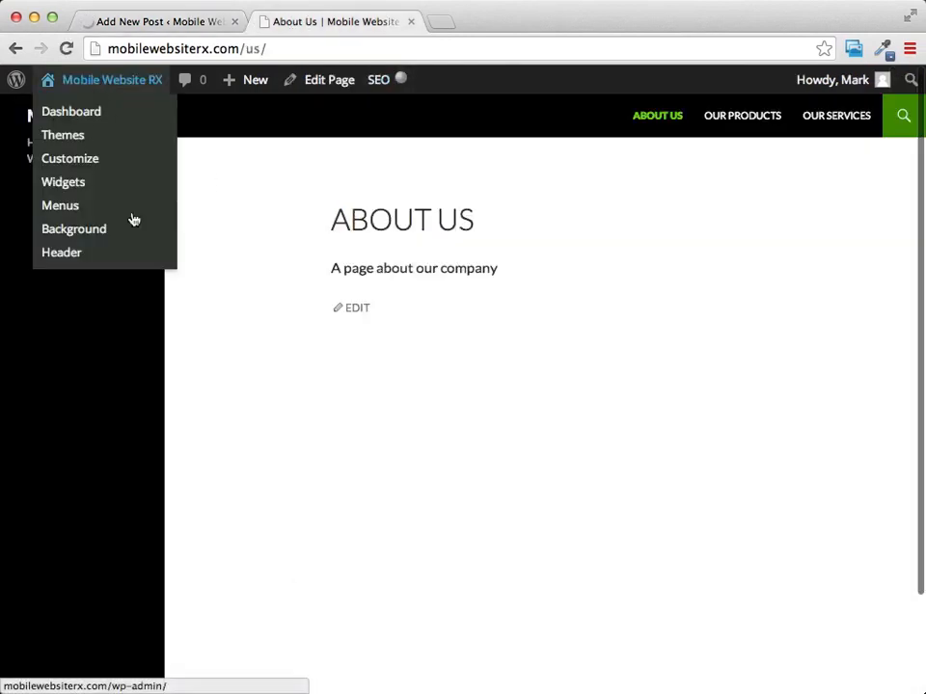
pyautogui.click(109, 126)
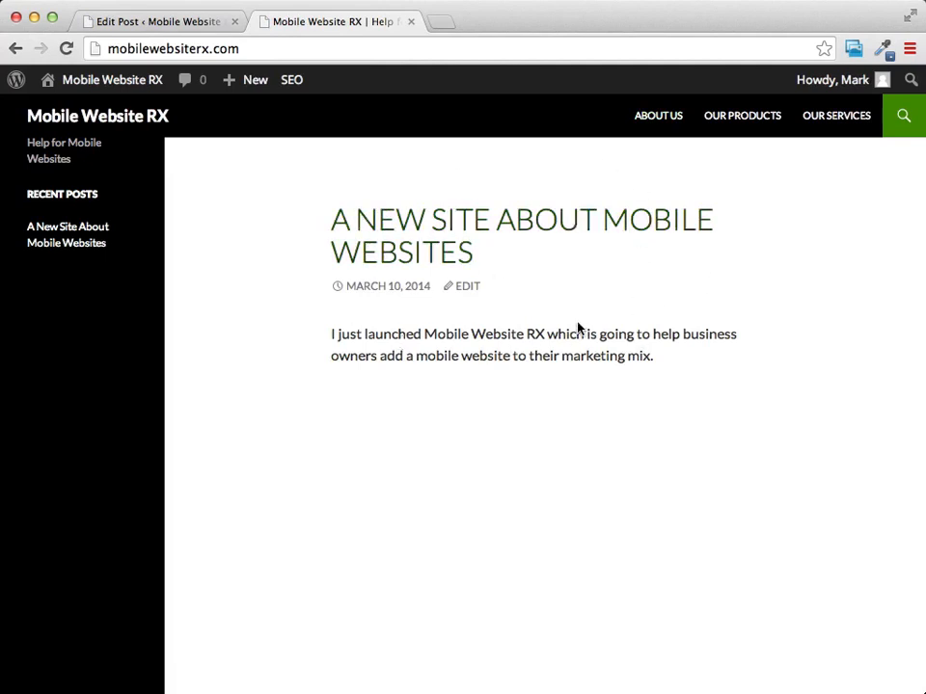
pyautogui.click(157, 27)
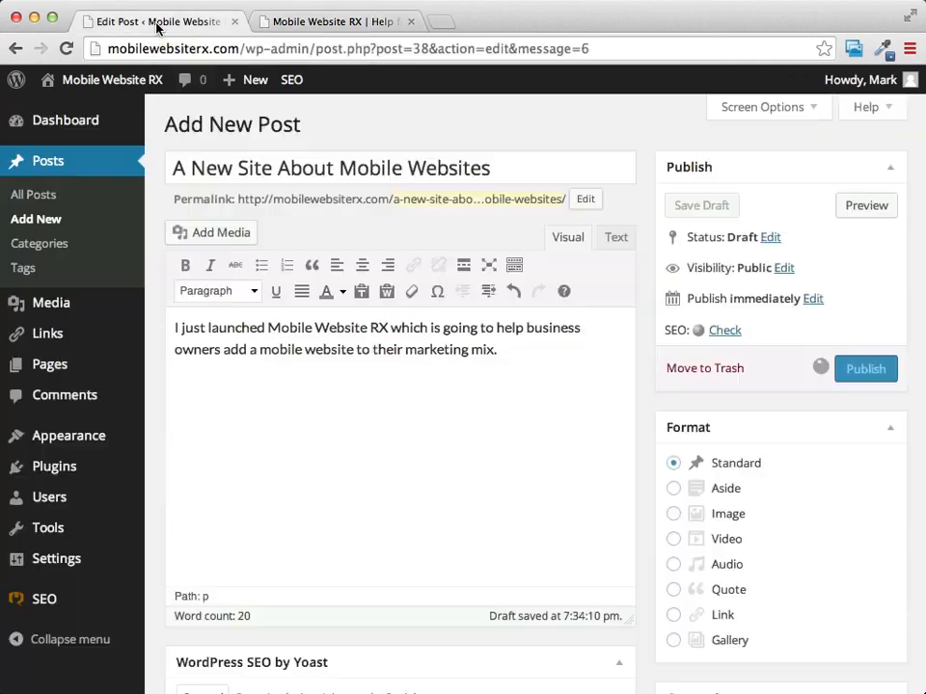